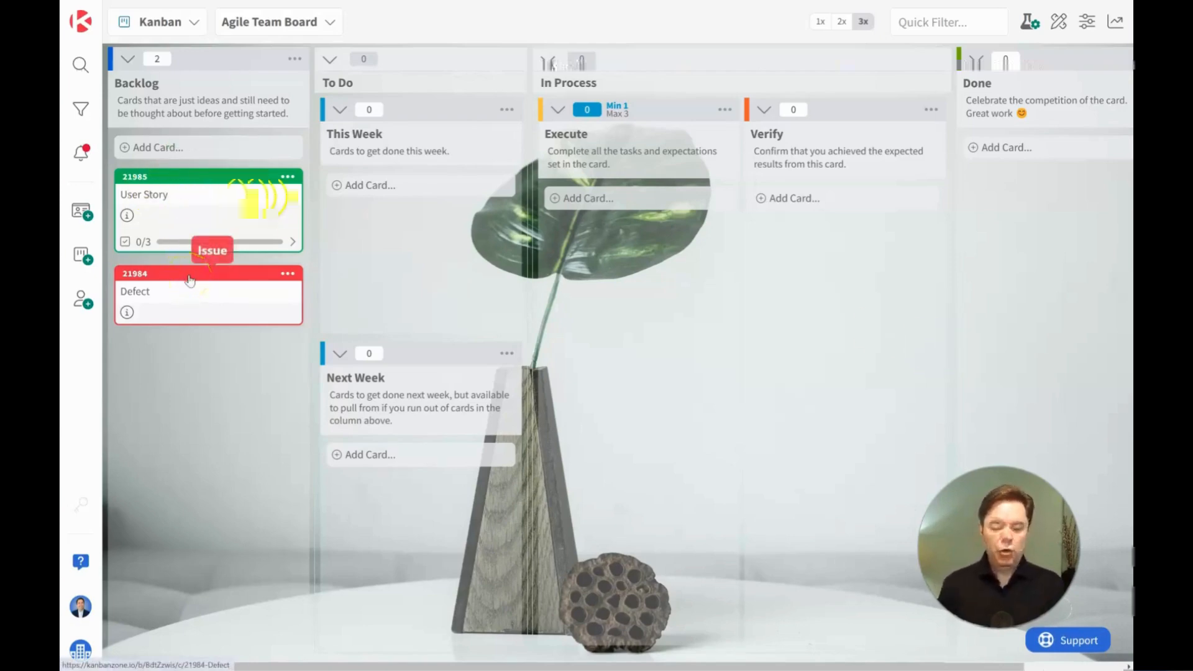
# Step: Save the Defect card in Backlog as a card template that includes all of its content types
pyautogui.click(178, 291)
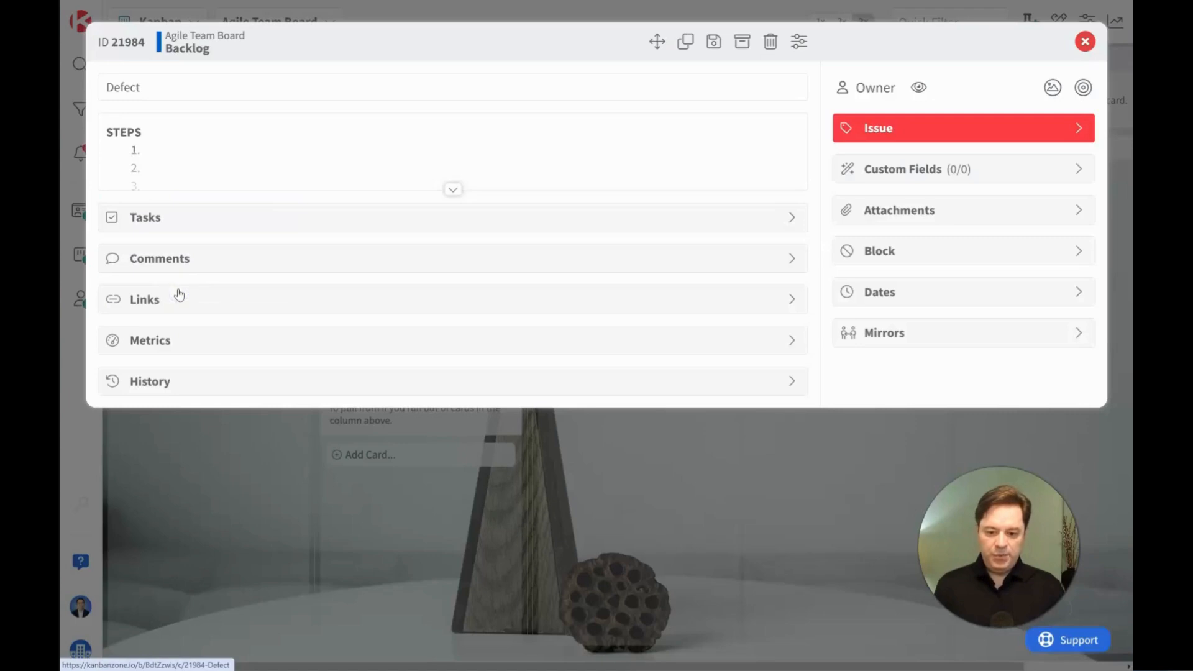
pyautogui.click(282, 153)
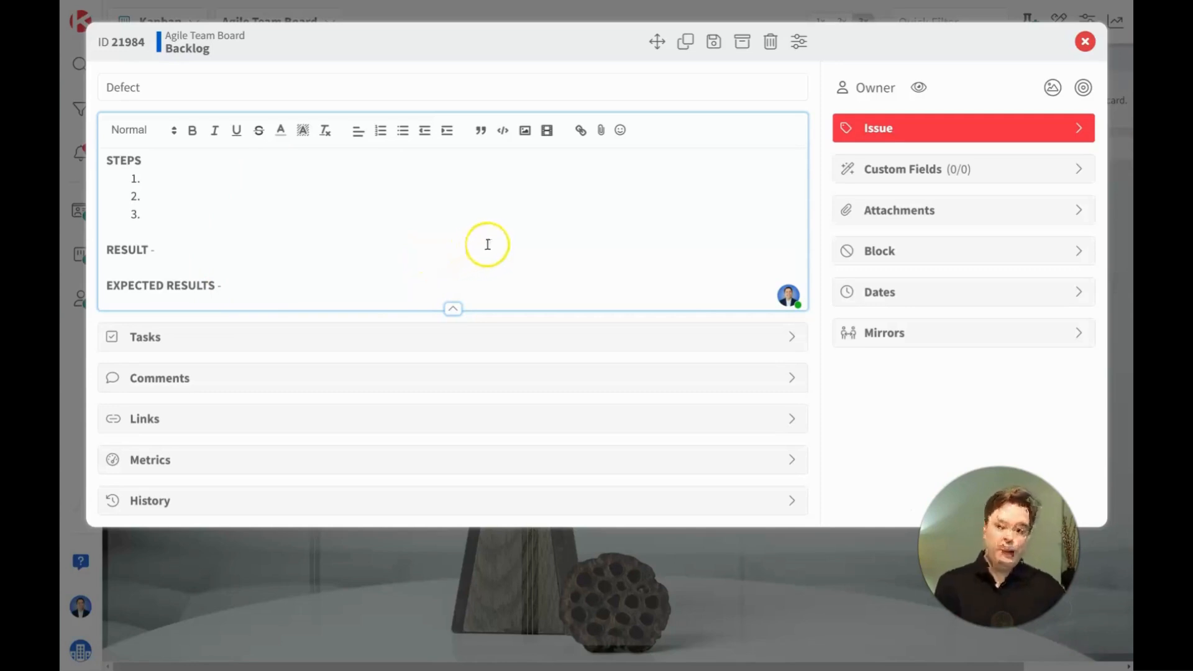
pyautogui.click(712, 44)
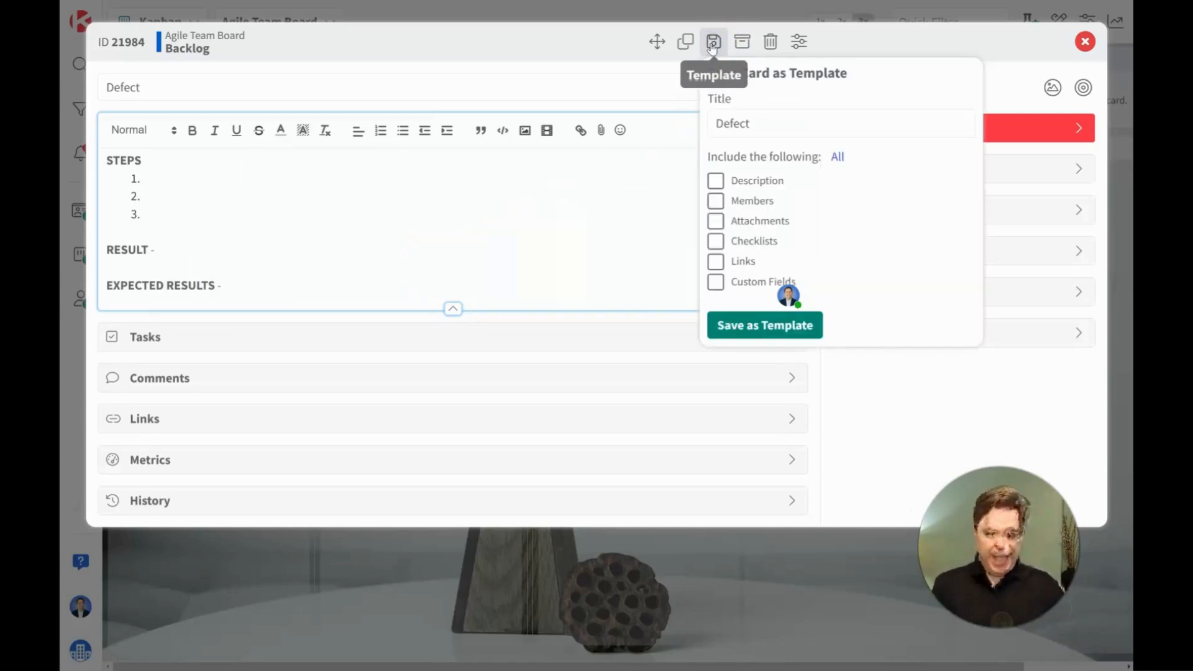
pyautogui.click(838, 157)
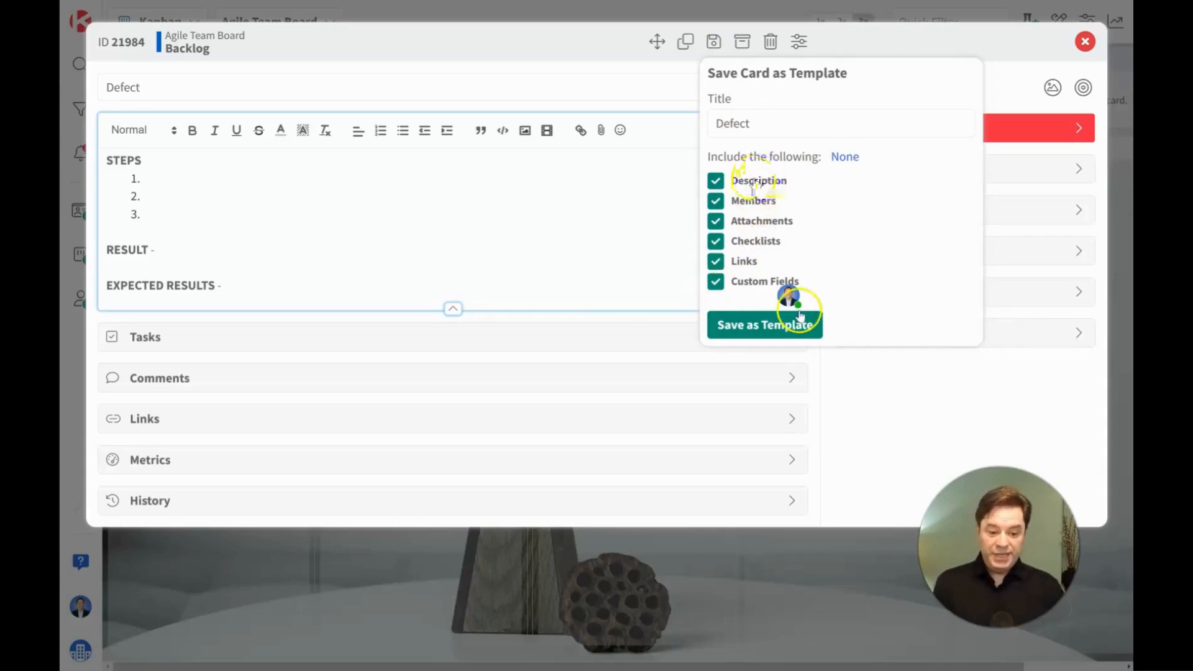
pyautogui.click(747, 327)
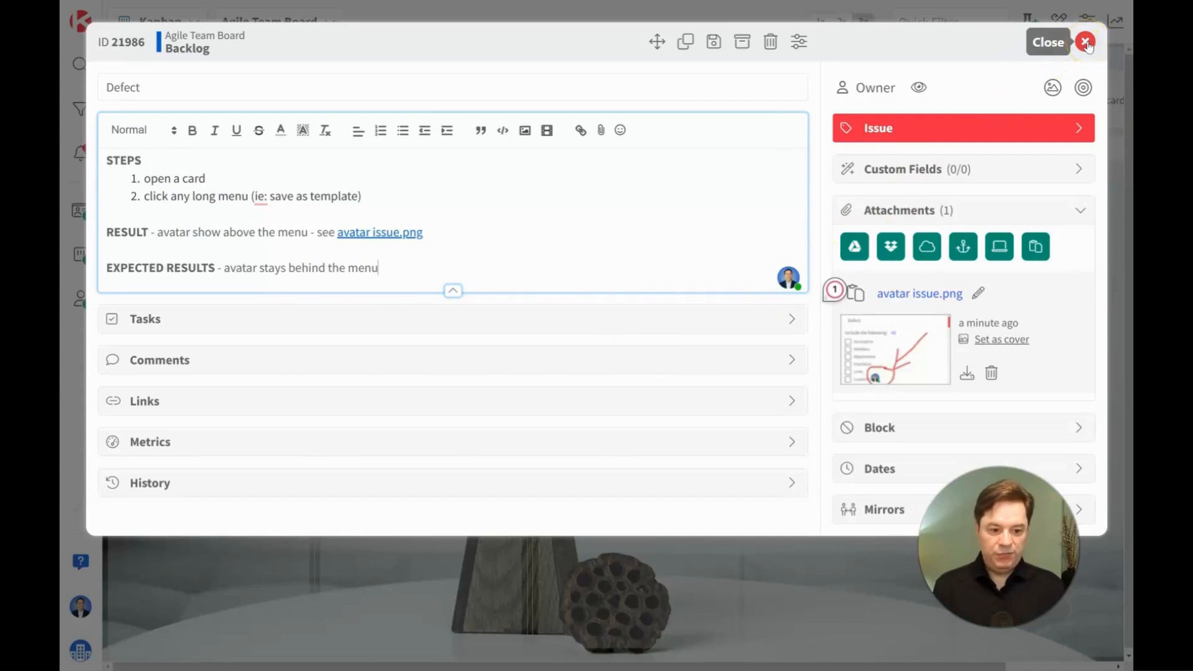
# Step: Retitle the filled-in Defect card "Card Edit: Avatar showing above menu" and close it
pyautogui.click(146, 89)
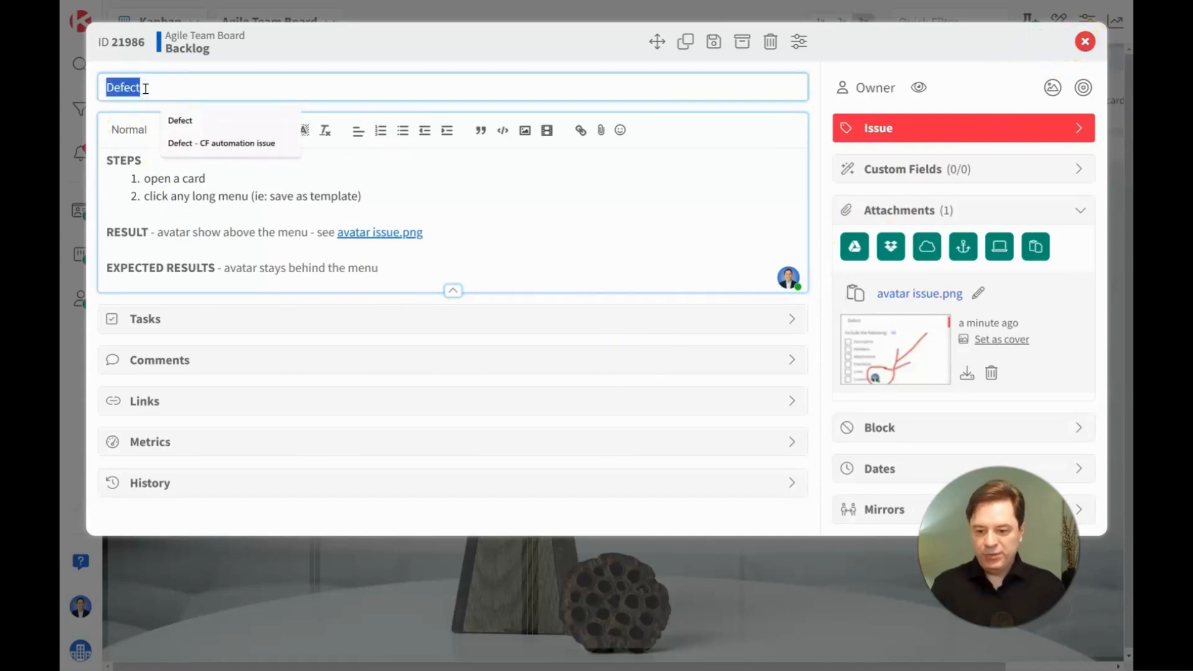
pyautogui.write('Avatar showing above menu')
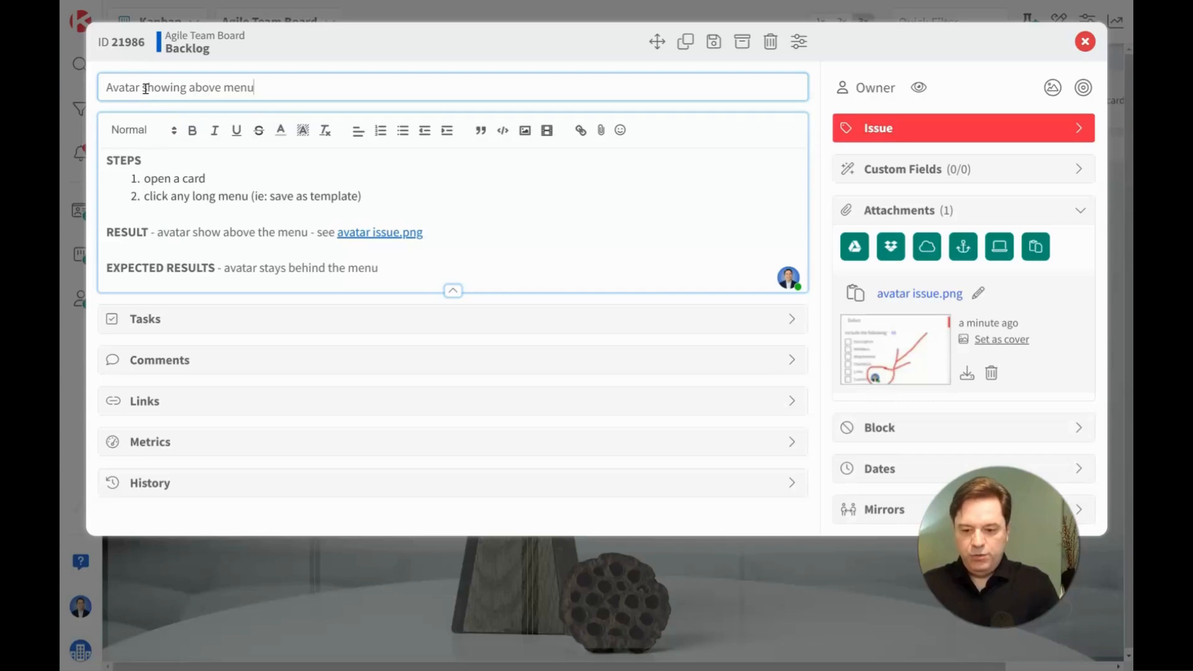
pyautogui.click(104, 86)
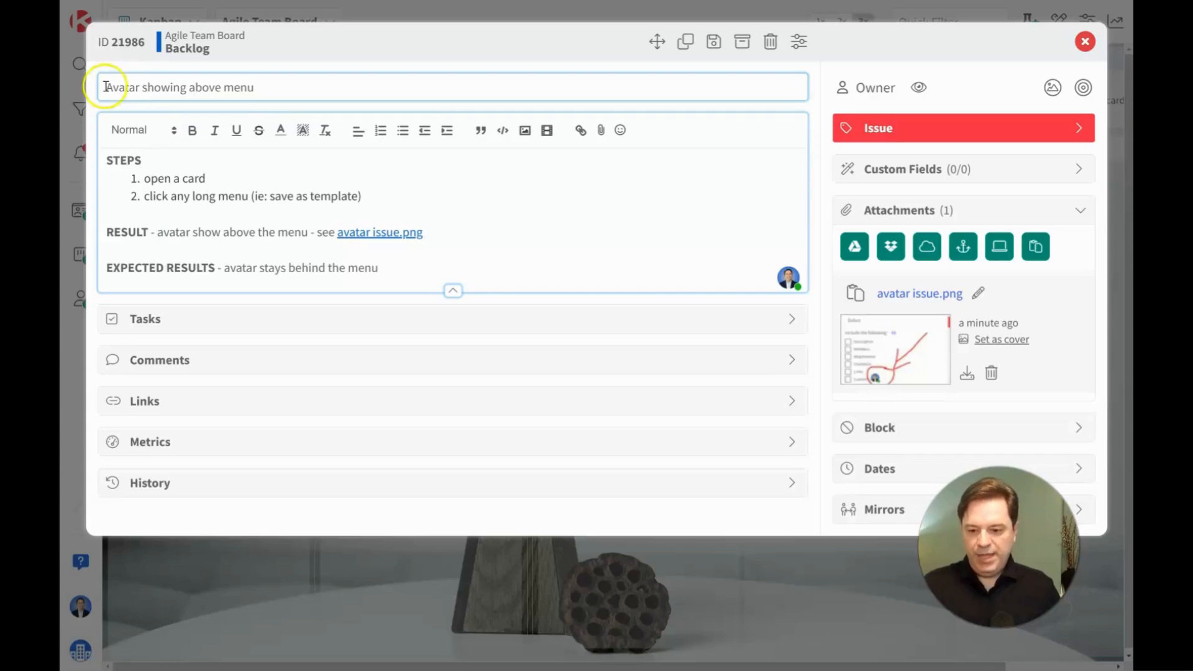
pyautogui.write('Card Edit')
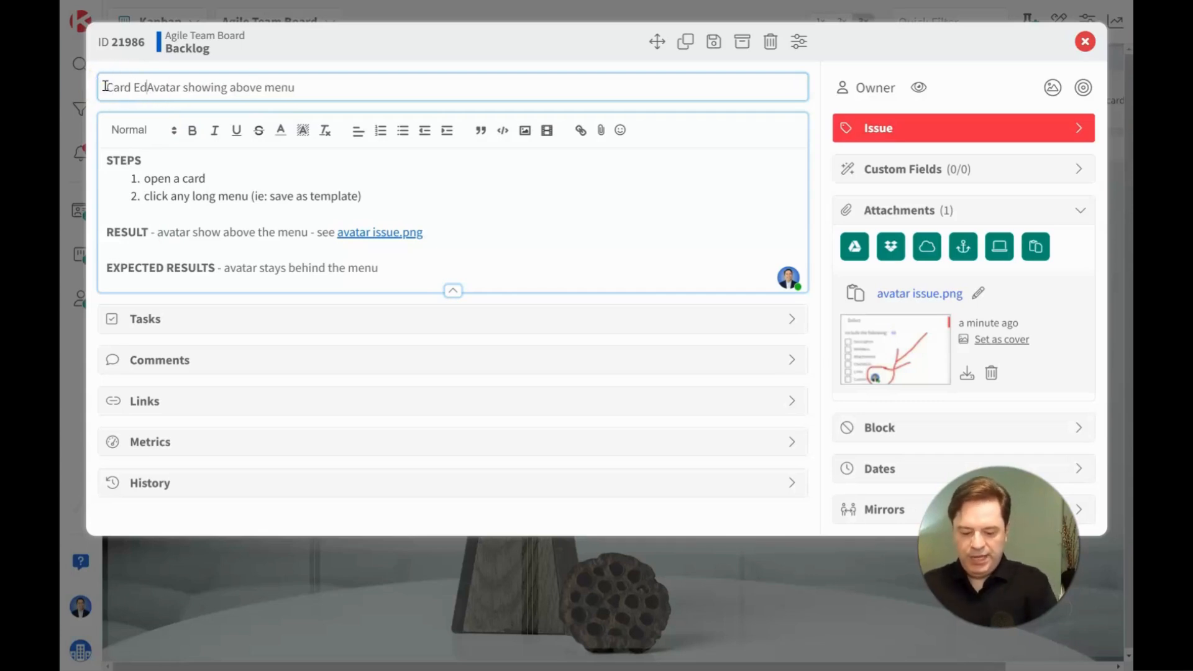
pyautogui.write(':')
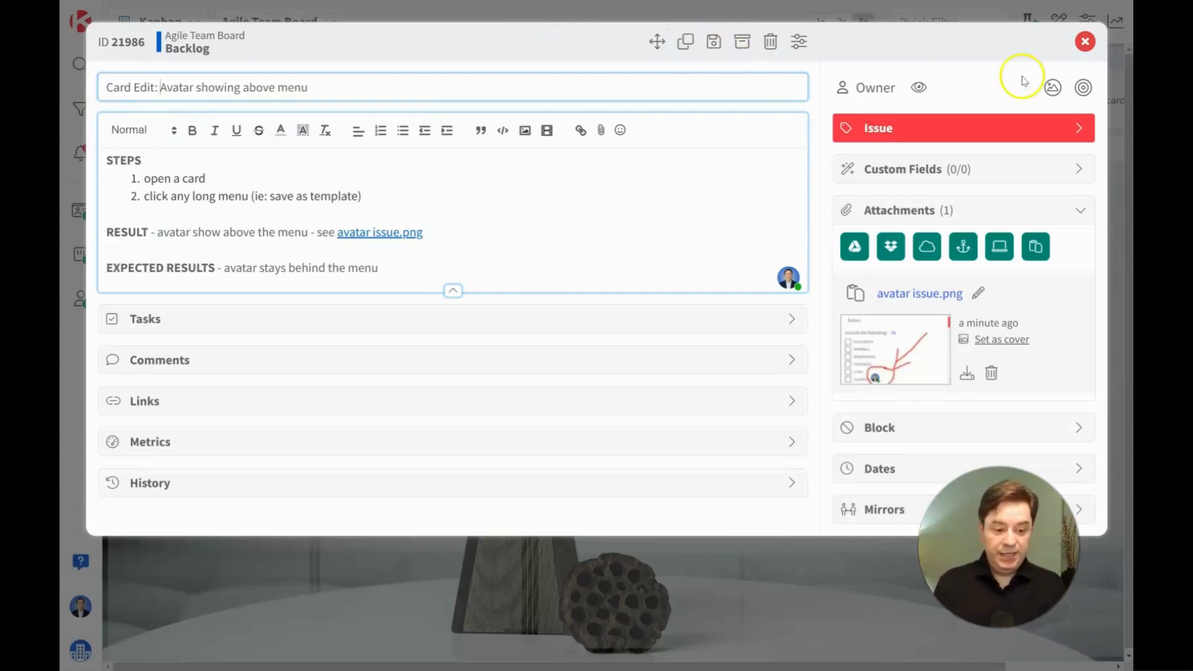
pyautogui.click(1085, 42)
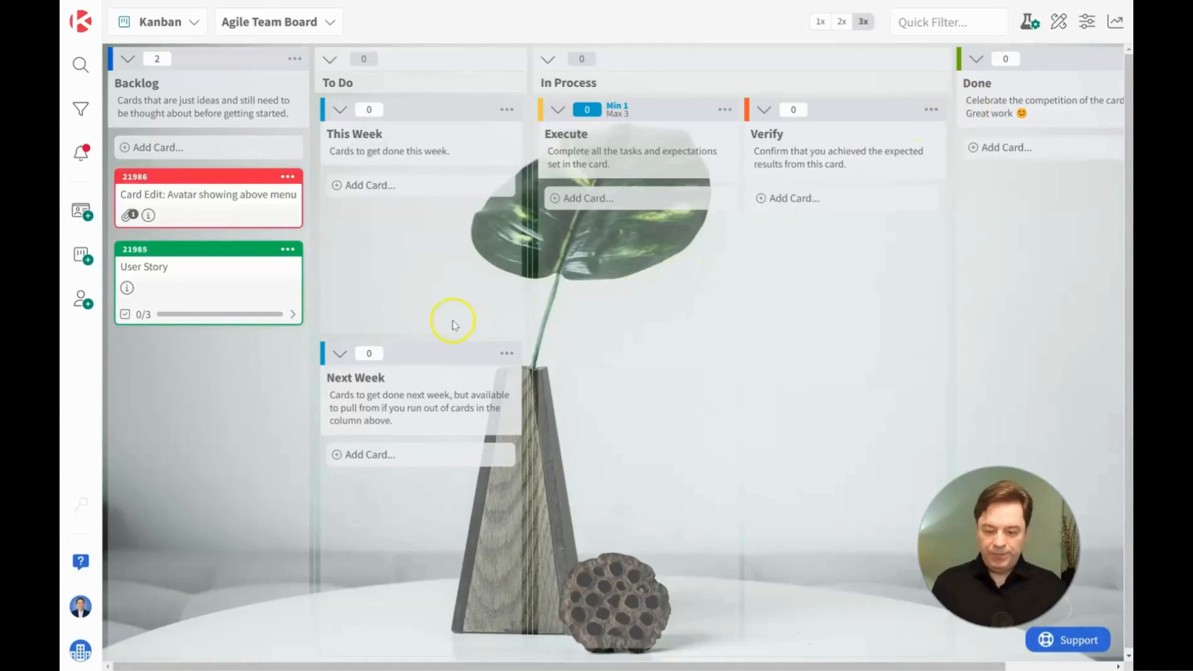
# Step: Open the User Story card and examine its description and the Acceptance Criteria checklist tasks
pyautogui.click(277, 268)
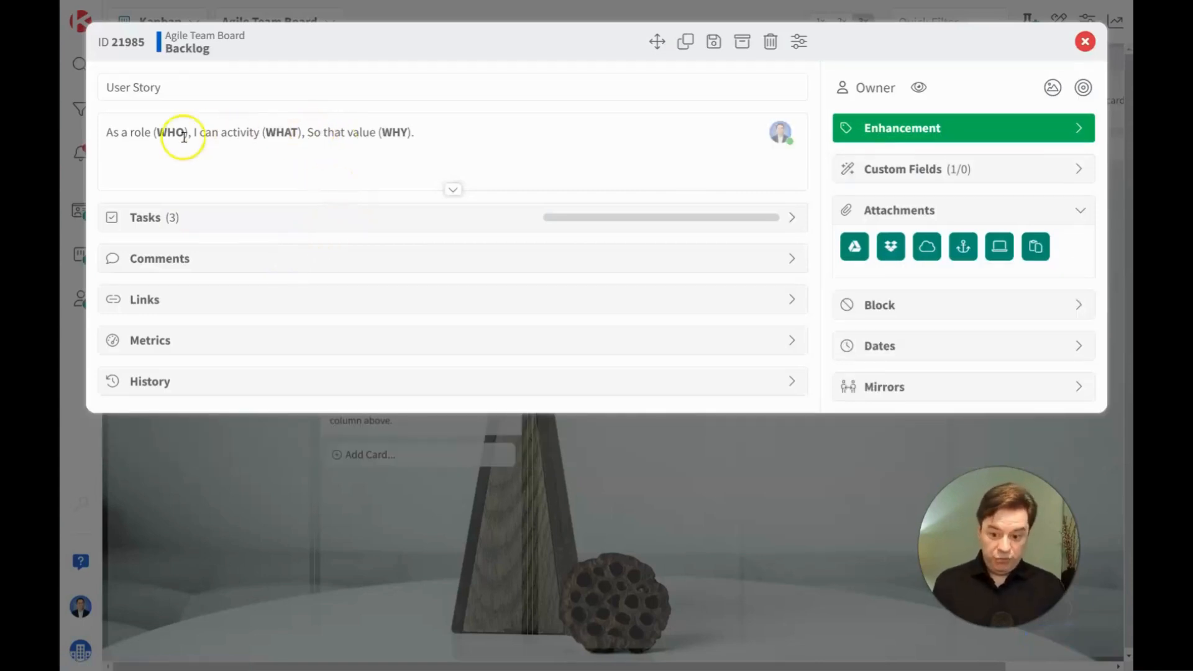
pyautogui.click(325, 216)
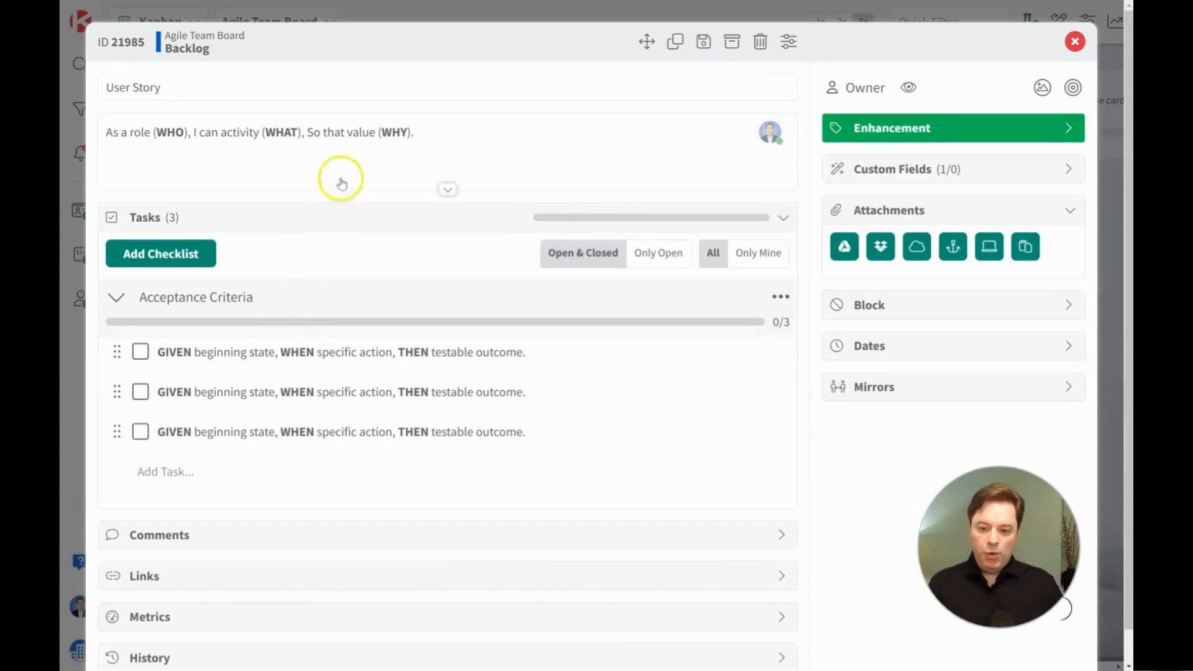
pyautogui.click(329, 133)
pyautogui.tripleClick(333, 163)
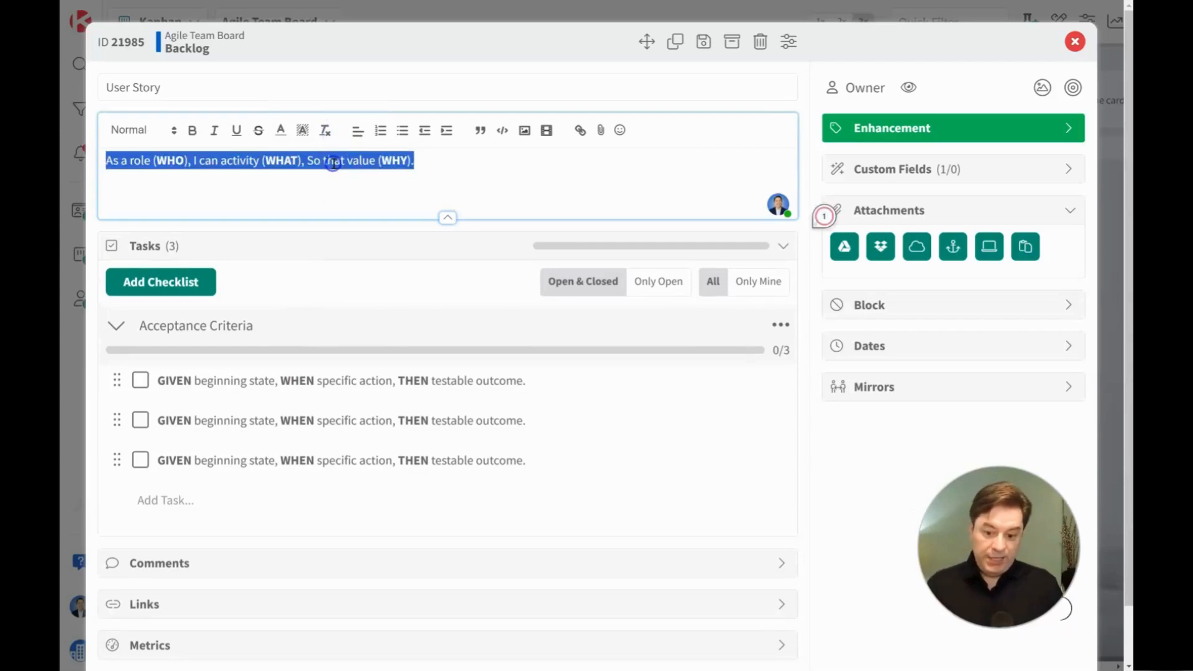
pyautogui.click(435, 157)
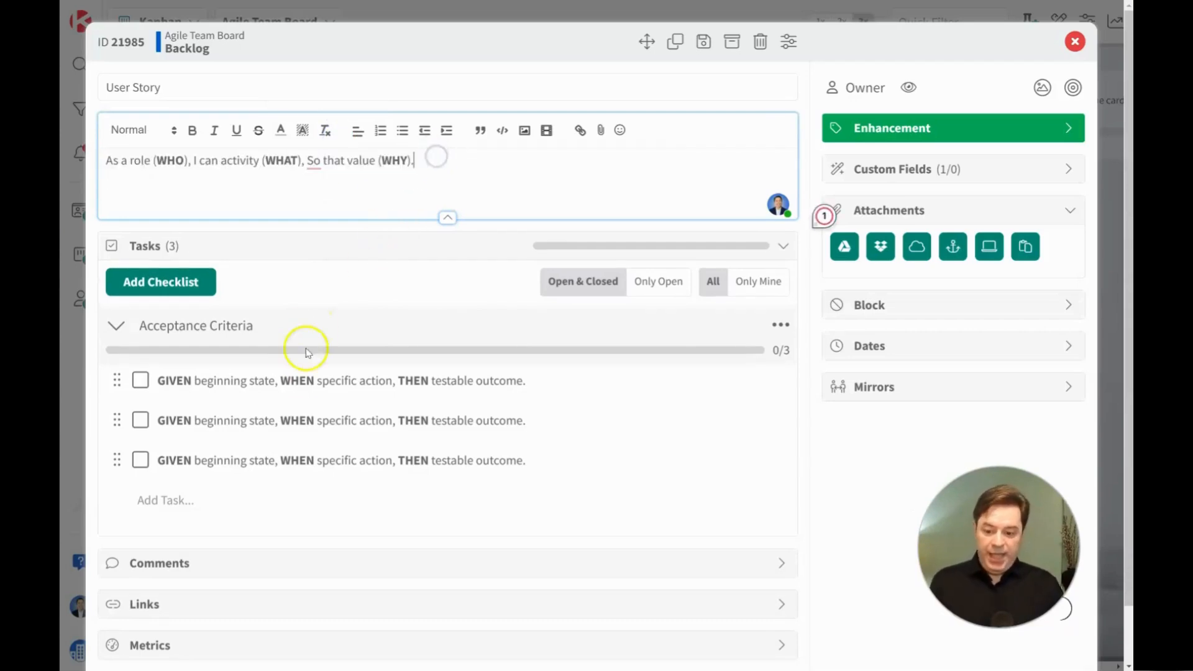
pyautogui.doubleClick(290, 380)
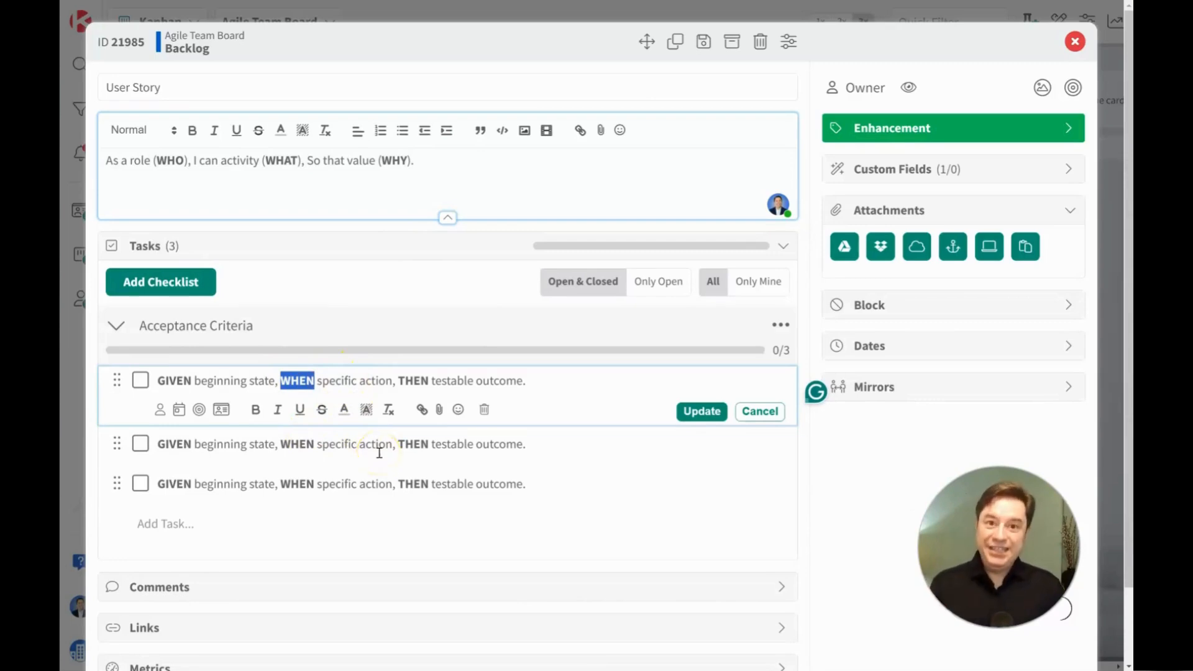
pyautogui.click(921, 491)
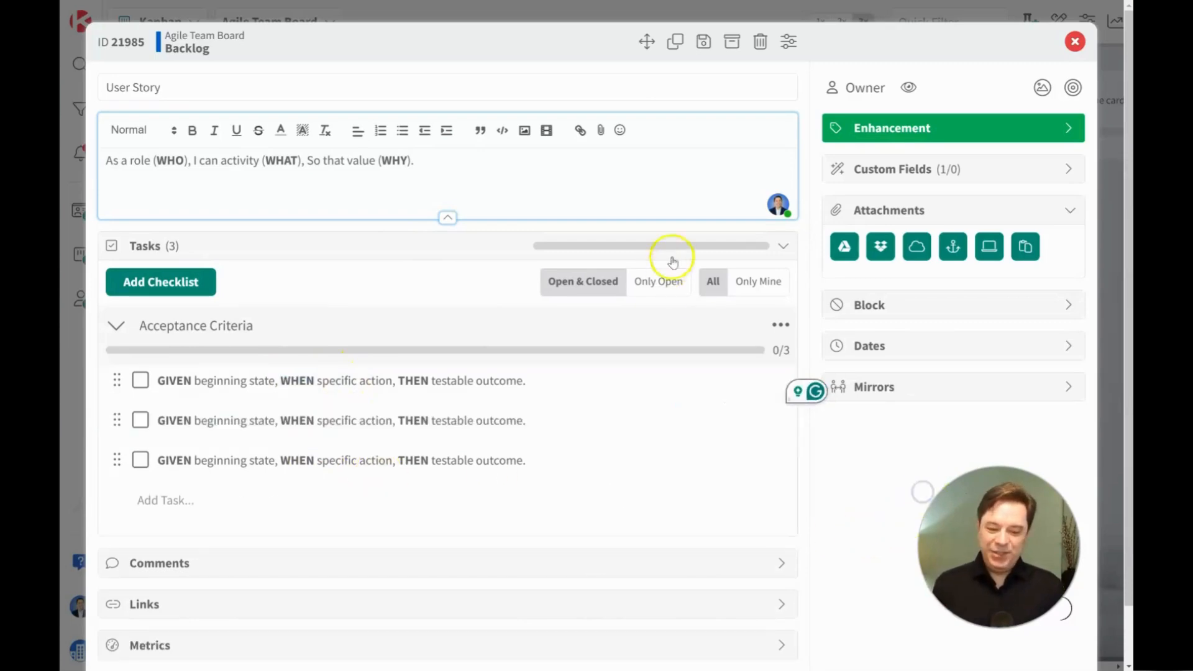
# Step: Save the User Story card as a card template that includes all of its content types
pyautogui.click(703, 42)
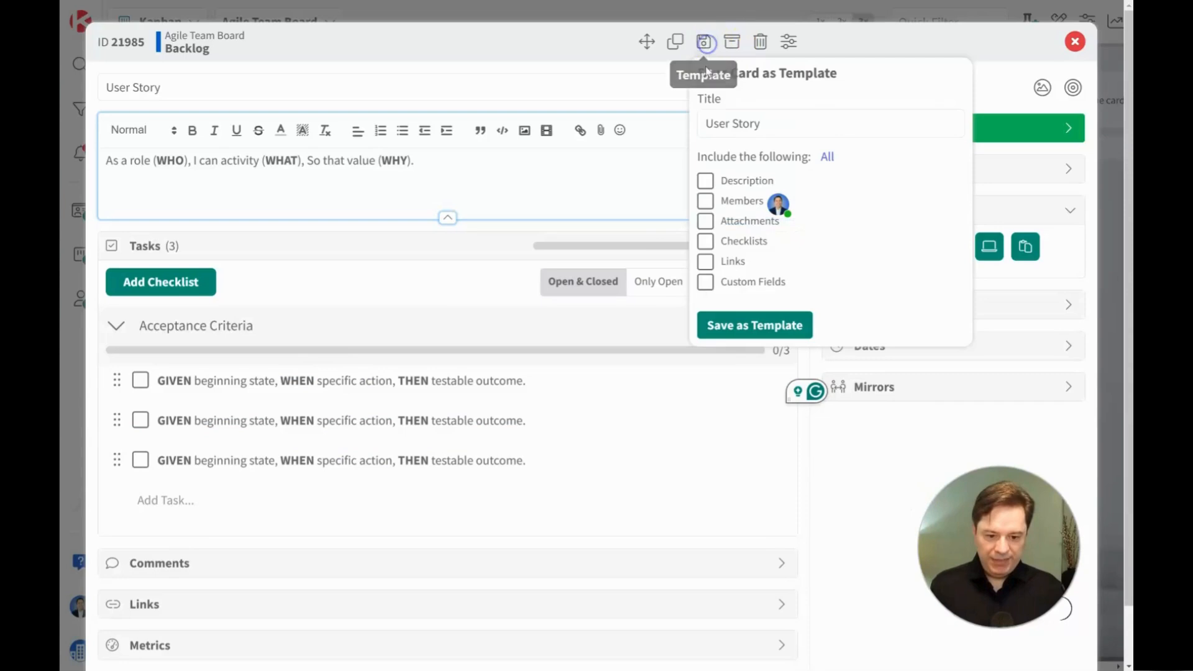
pyautogui.click(828, 159)
pyautogui.click(754, 323)
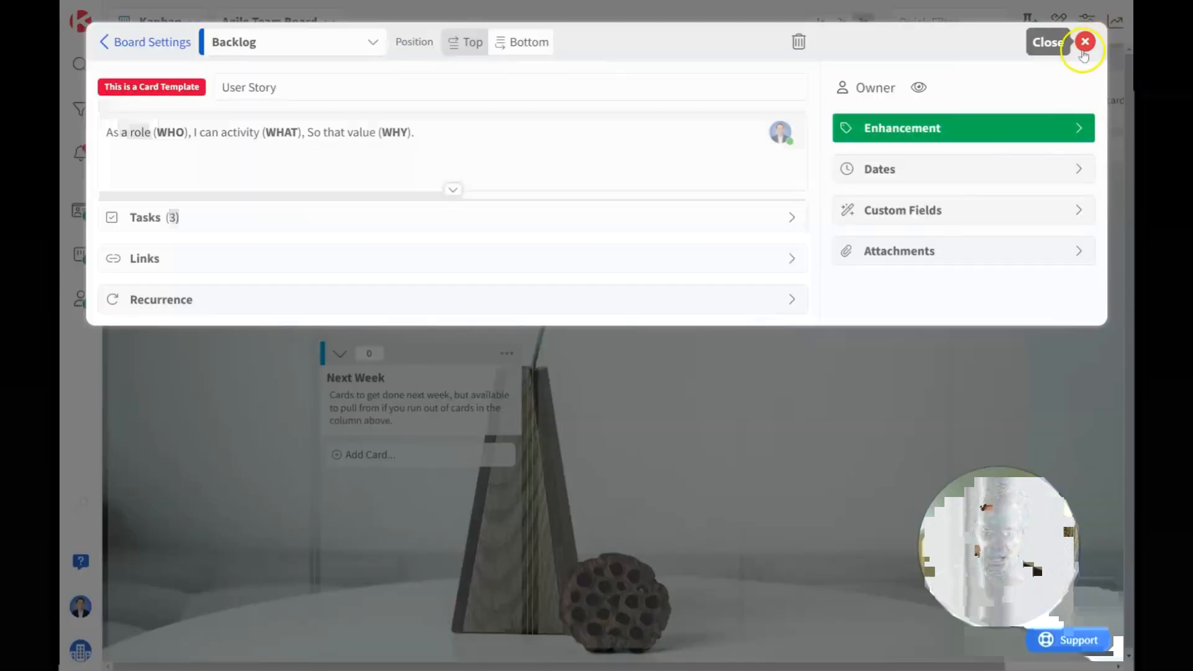
# Step: Review the User Story template's tasks and recurrence section, and return to the board
pyautogui.click(522, 224)
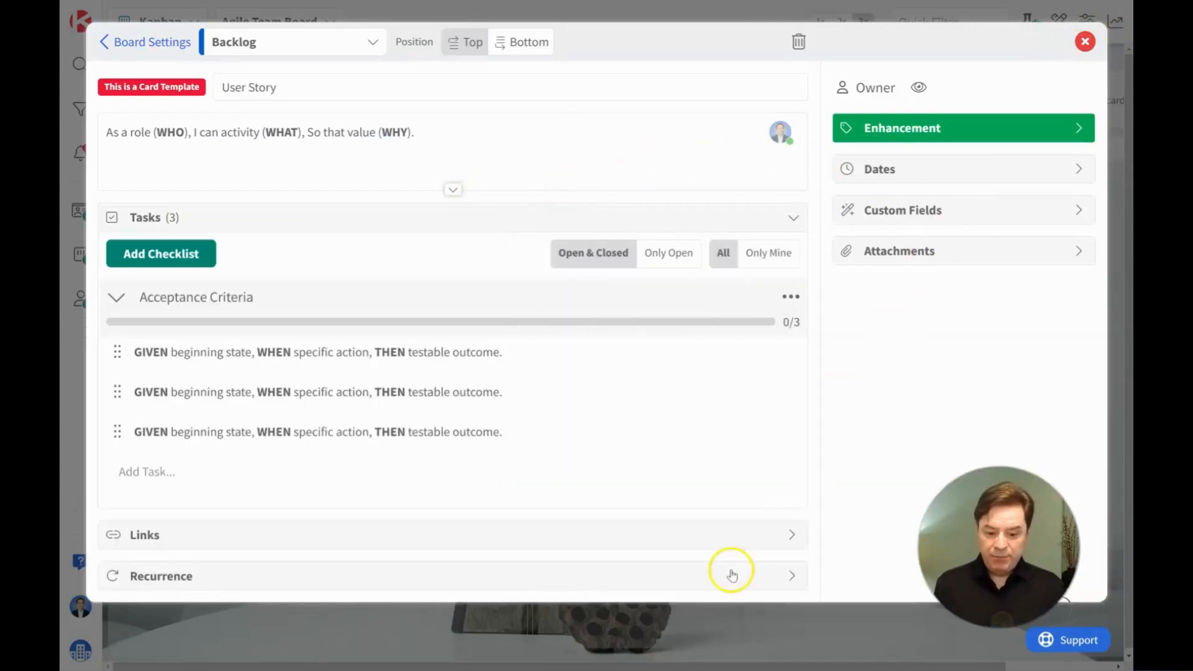
pyautogui.click(281, 578)
pyautogui.click(282, 579)
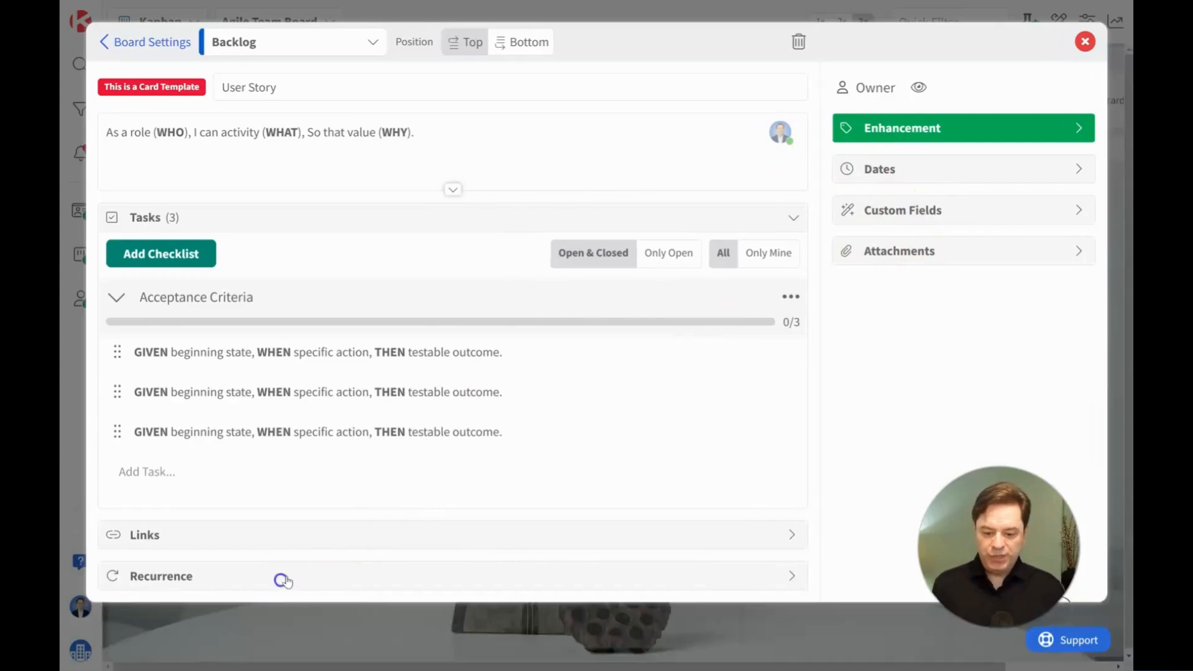
pyautogui.click(1086, 43)
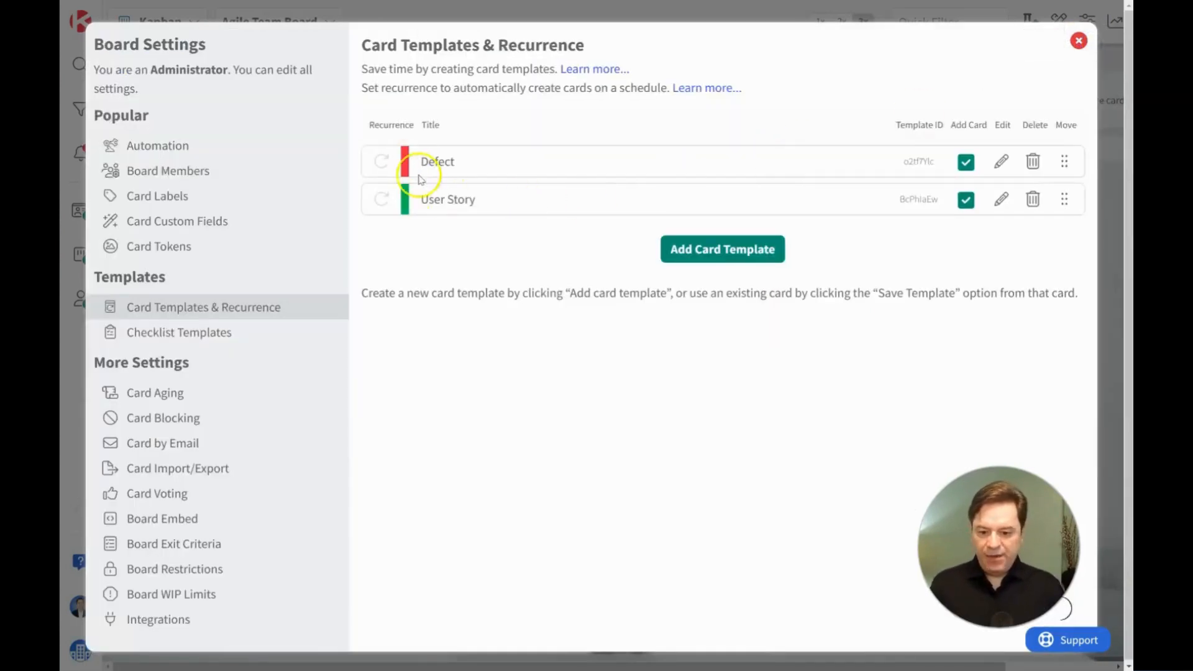
pyautogui.click(1079, 42)
# Step: Delete the original User Story card from Backlog and move the avatar defect card to the This Week column
pyautogui.click(288, 249)
pyautogui.click(311, 505)
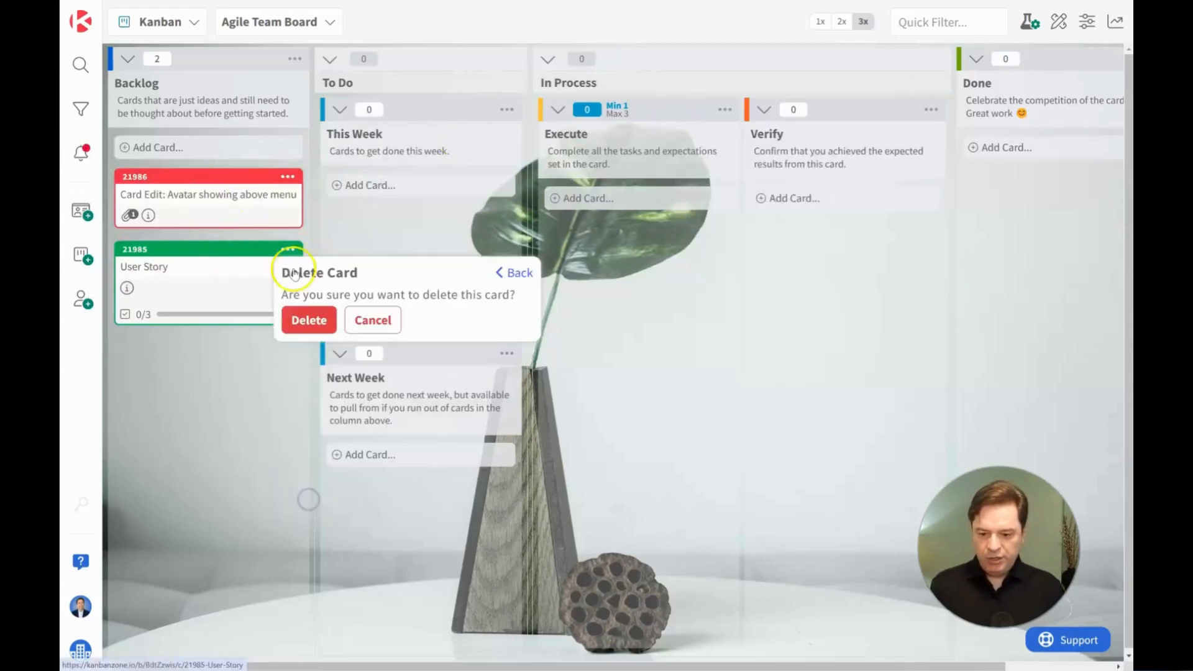
pyautogui.click(309, 323)
pyautogui.moveTo(185, 164); pyautogui.dragTo(429, 269)
# Step: Add a Backlog card from the User Story template and expand its open tasks on the board
pyautogui.click(155, 147)
pyautogui.click(187, 200)
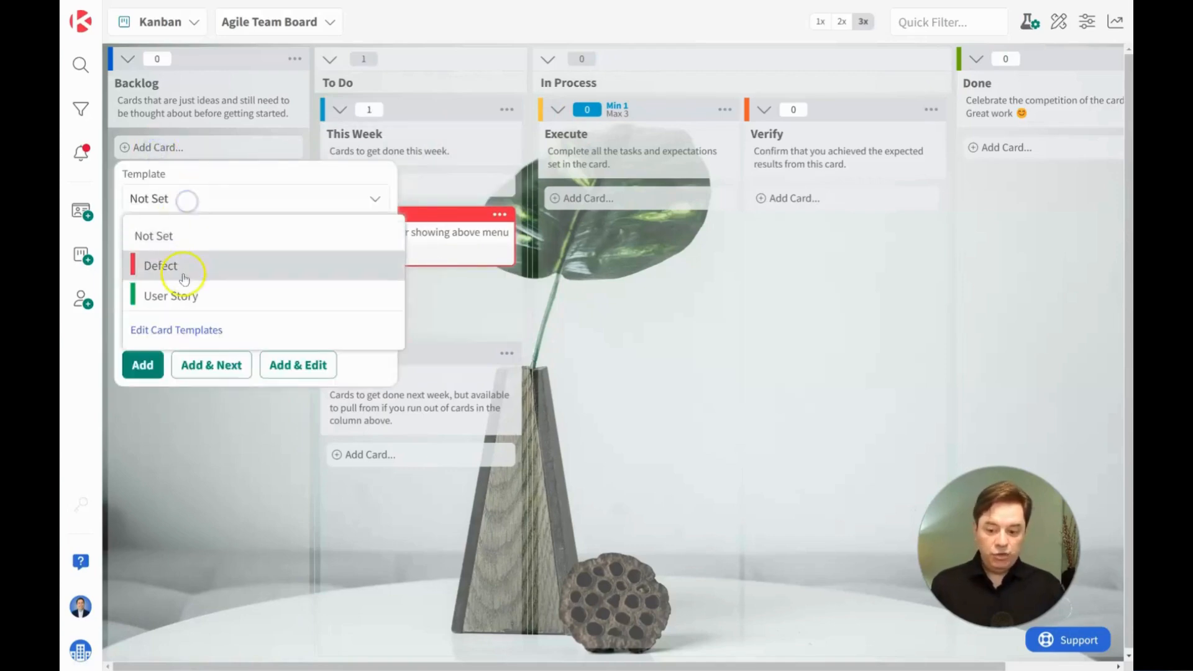
pyautogui.click(181, 296)
pyautogui.click(149, 367)
pyautogui.click(186, 250)
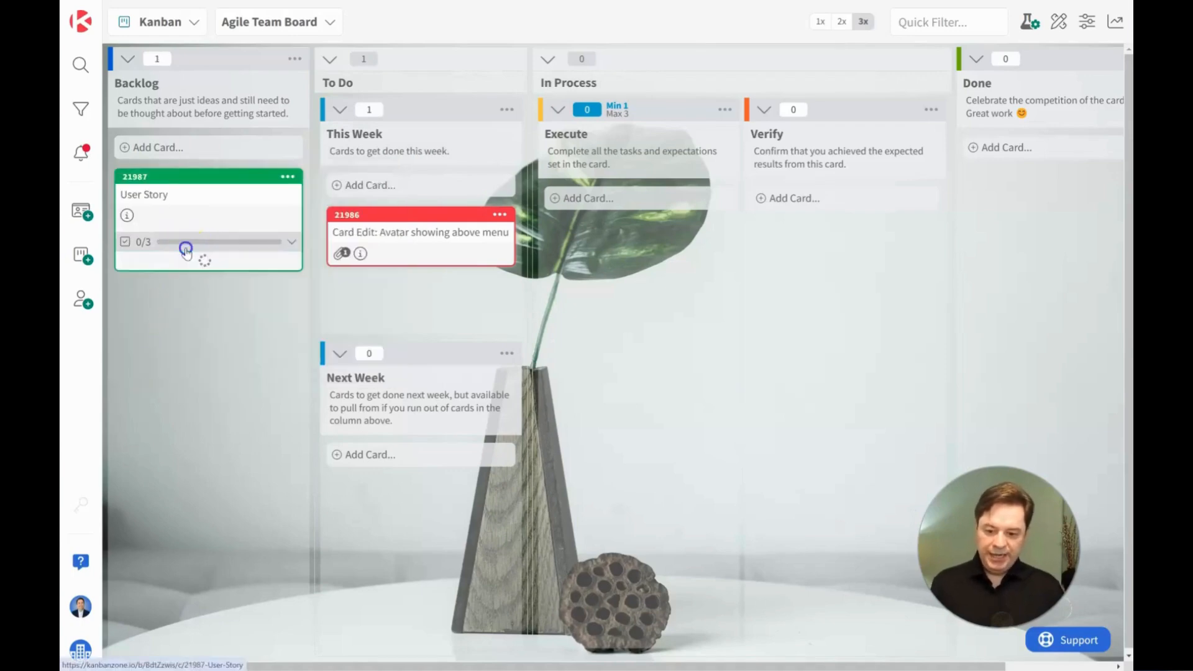
pyautogui.click(185, 197)
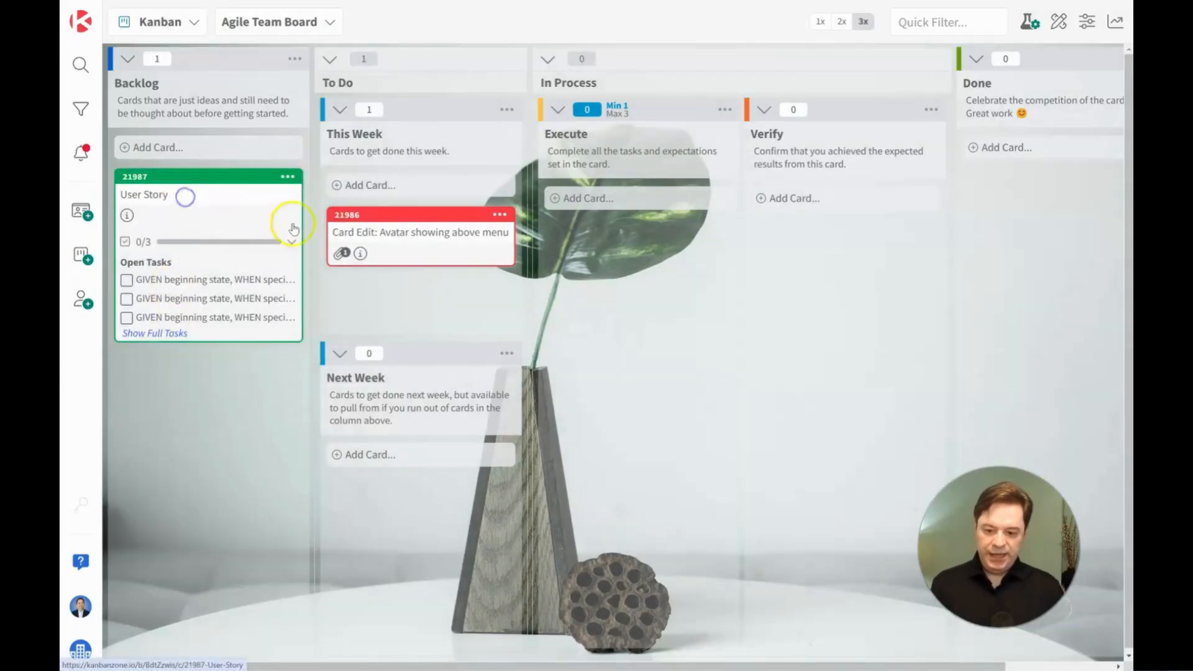